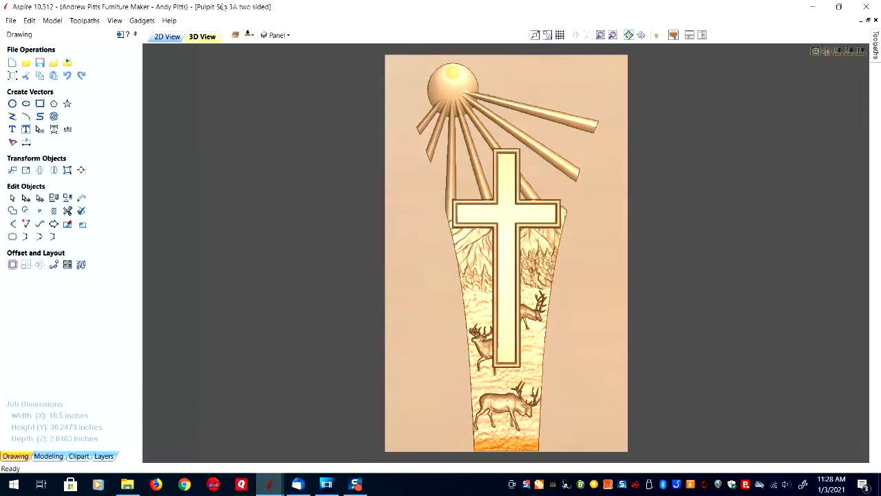
Examine the complete pulpit model from the side and front in 3D, and check its flat 2D layout.
drag(390, 248, 792, 254)
drag(699, 255, 497, 252)
click(839, 53)
click(167, 37)
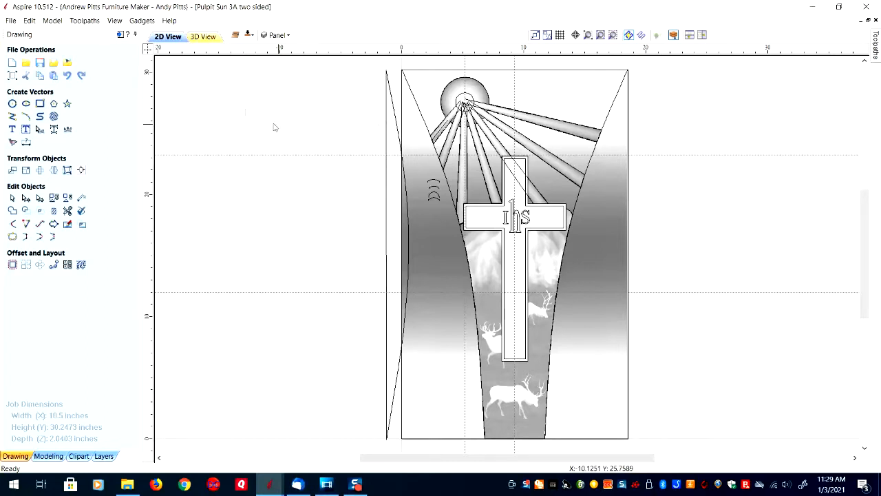
click(203, 36)
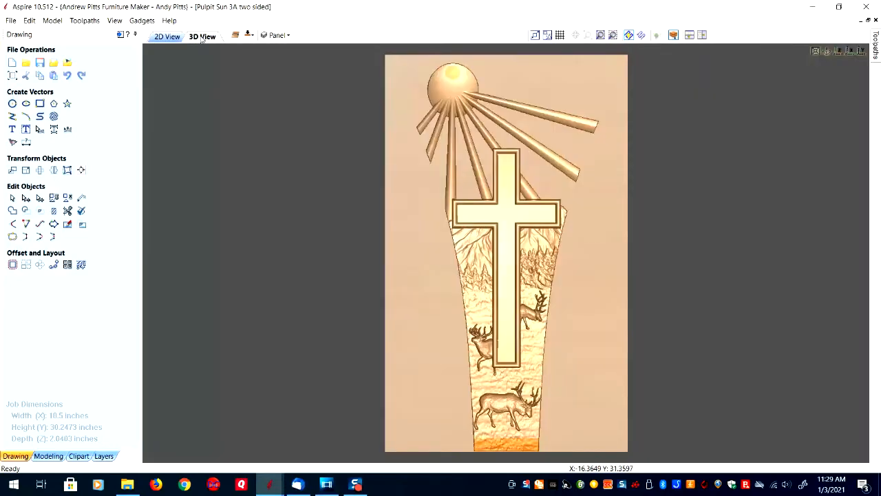
Show all top-side toolpaths of the pulpit and simulate them together in mahogany.
click(120, 35)
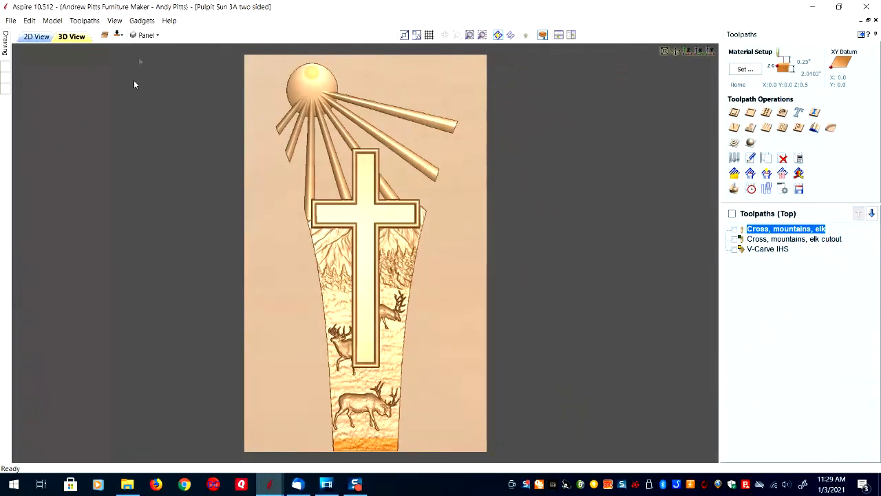
mouse_move(759, 254)
click(733, 214)
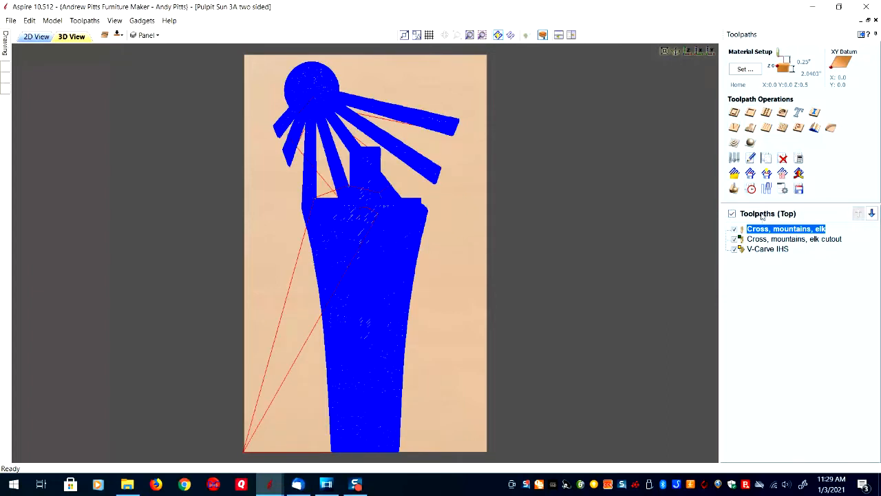
click(735, 188)
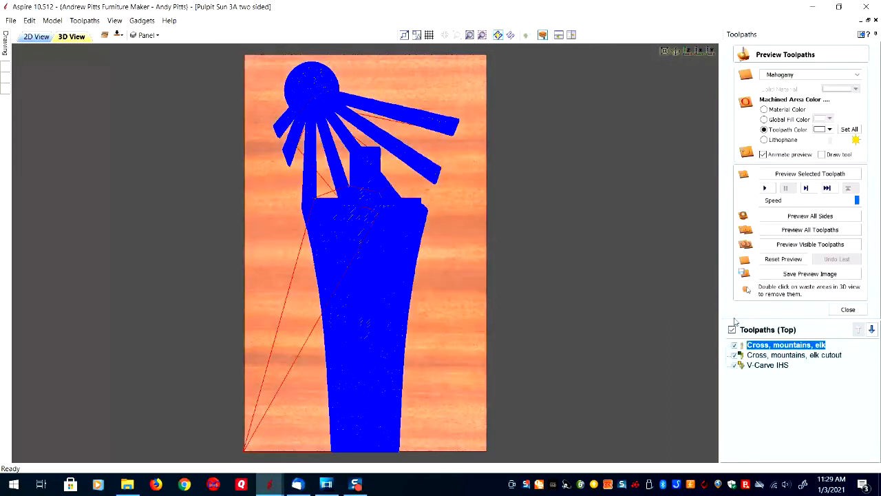
click(812, 232)
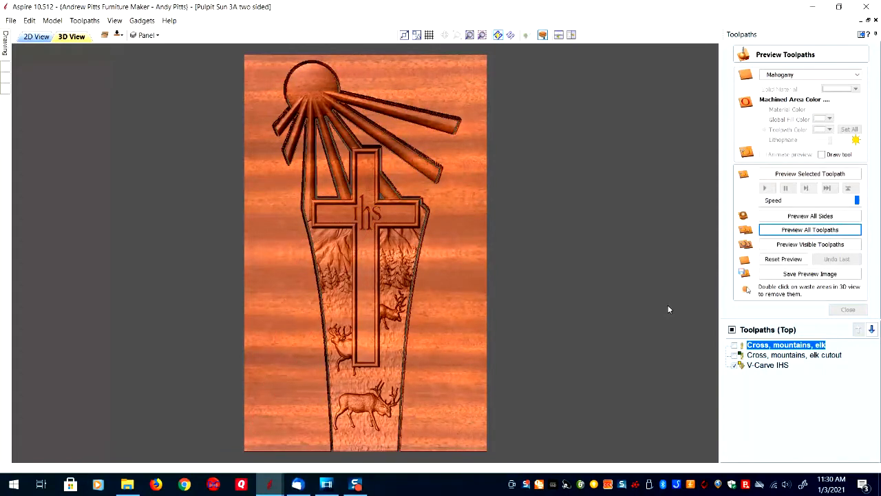
Remove the waste material around the simulated pulpit and between its sun rays, and inspect the carved part from the side.
double_click(448, 276)
double_click(324, 190)
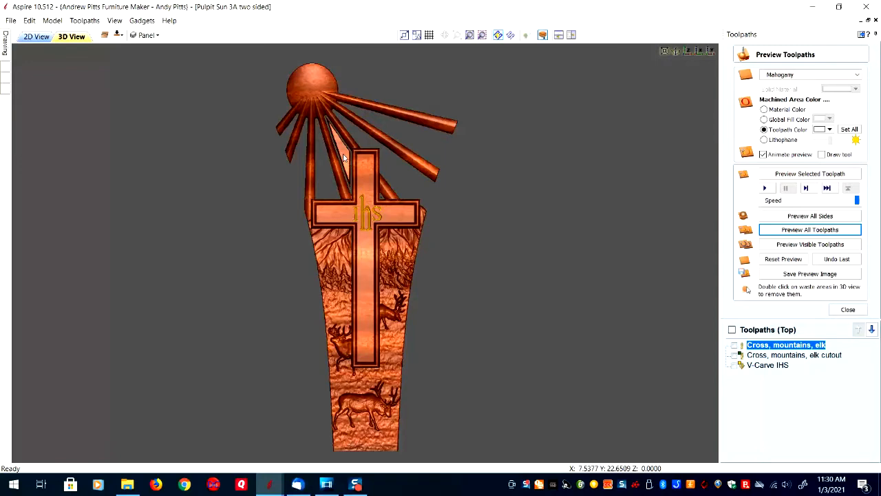
drag(315, 228, 482, 277)
drag(362, 358, 550, 116)
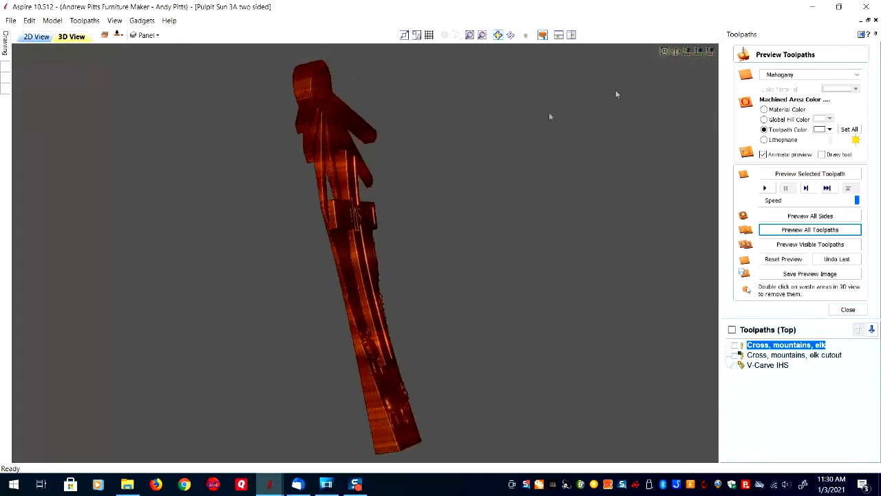
click(687, 53)
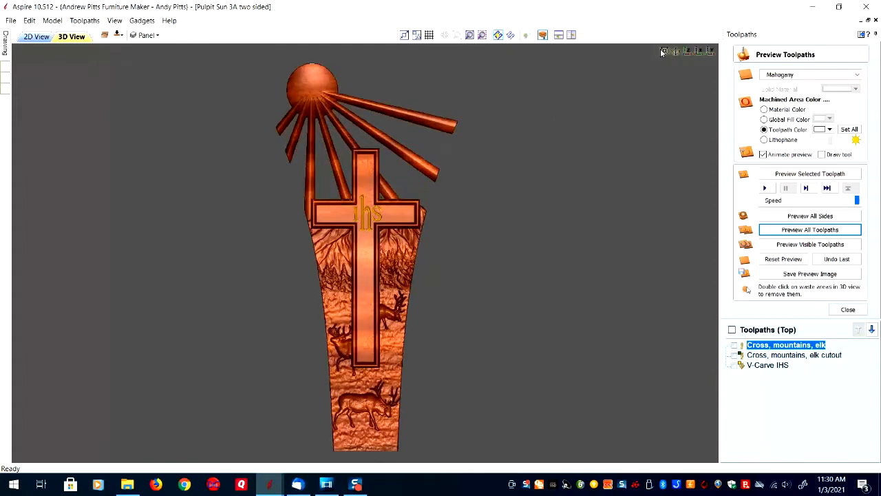
Simulate all bottom-side toolpaths of the pulpit and remove the waste around the part and between its rays.
click(118, 35)
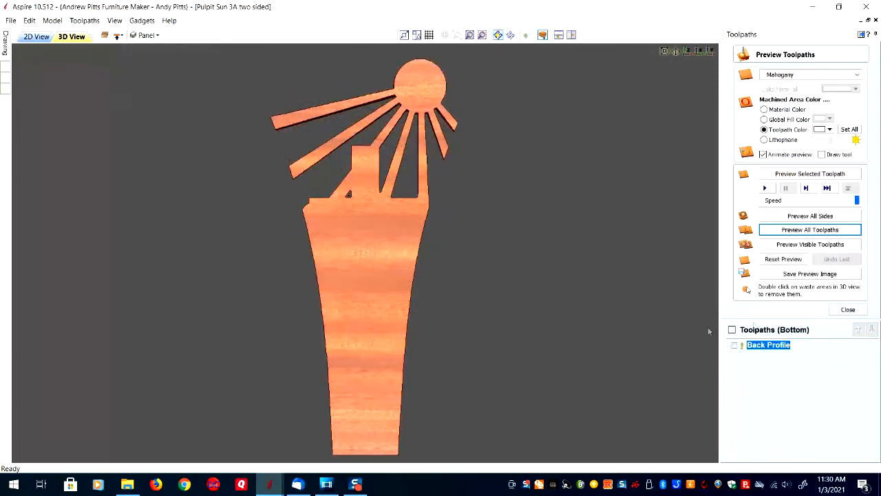
click(804, 230)
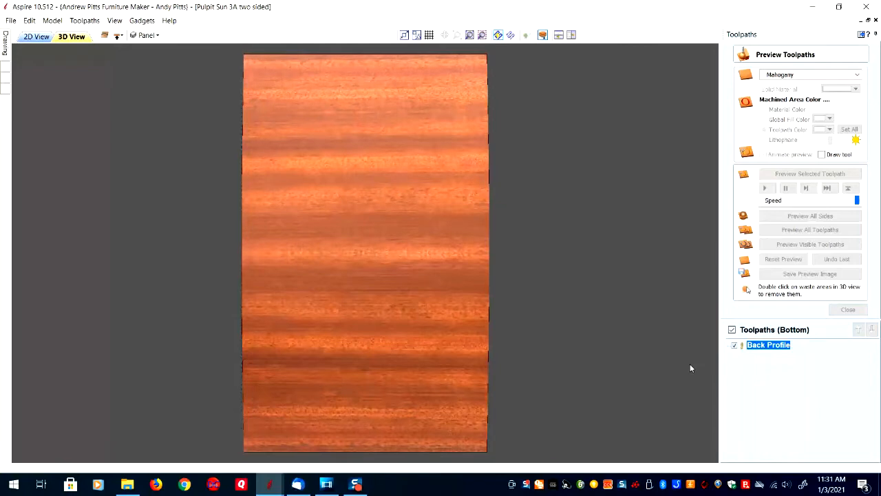
double_click(441, 275)
double_click(407, 183)
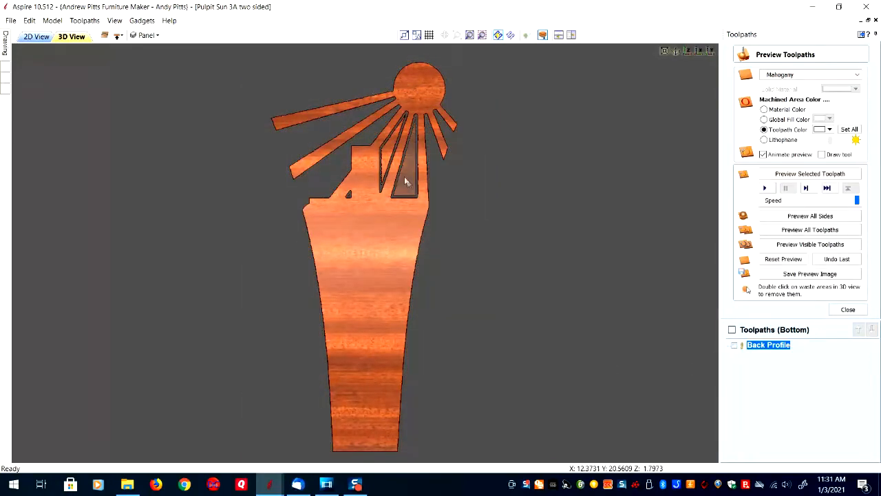
double_click(388, 153)
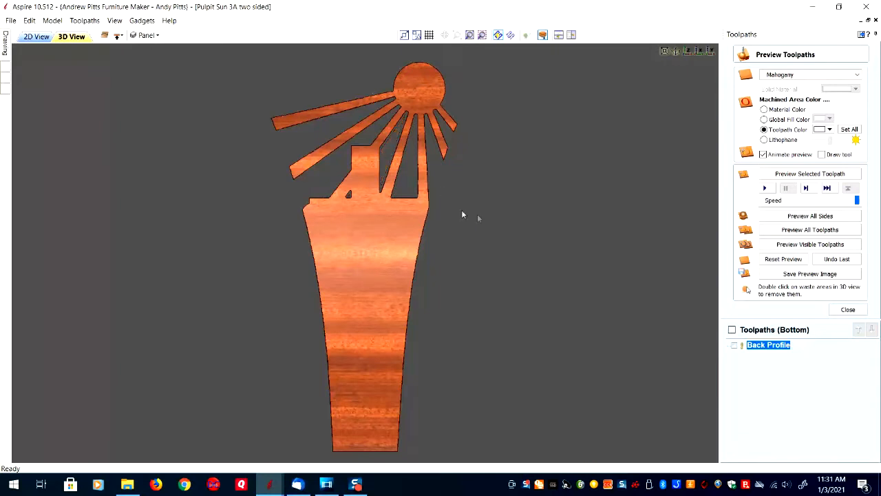
mouse_move(503, 201)
mouse_down()
mouse_move(423, 230)
mouse_move(405, 255)
mouse_move(407, 380)
mouse_move(365, 355)
mouse_move(400, 271)
mouse_move(165, 250)
mouse_move(191, 252)
mouse_move(148, 253)
mouse_move(270, 278)
mouse_move(155, 267)
mouse_move(73, 277)
mouse_move(263, 281)
mouse_move(161, 241)
mouse_up()
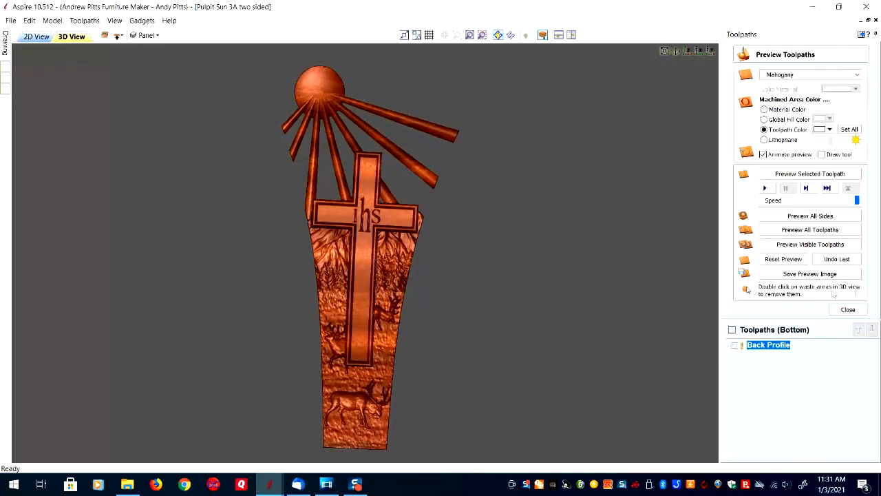
click(846, 310)
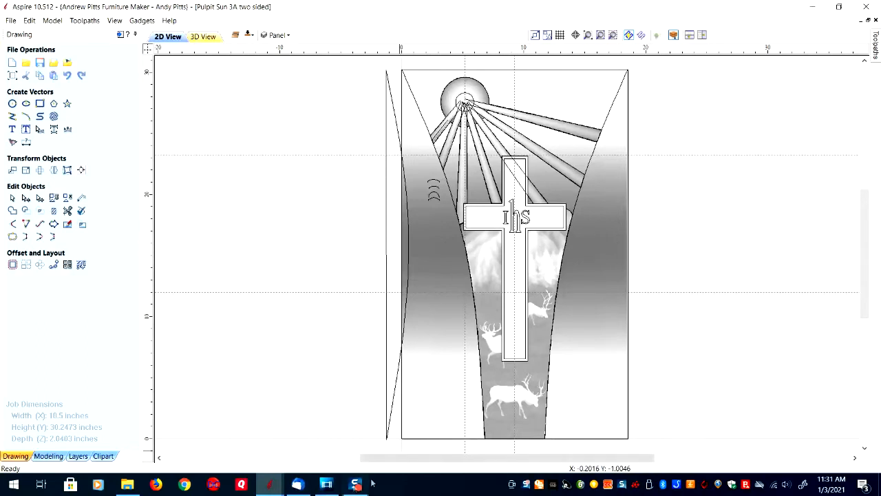
Switch to the open file Pulpit Sun 3A two sided sun and look over its 2D layout up close.
mouse_move(274, 490)
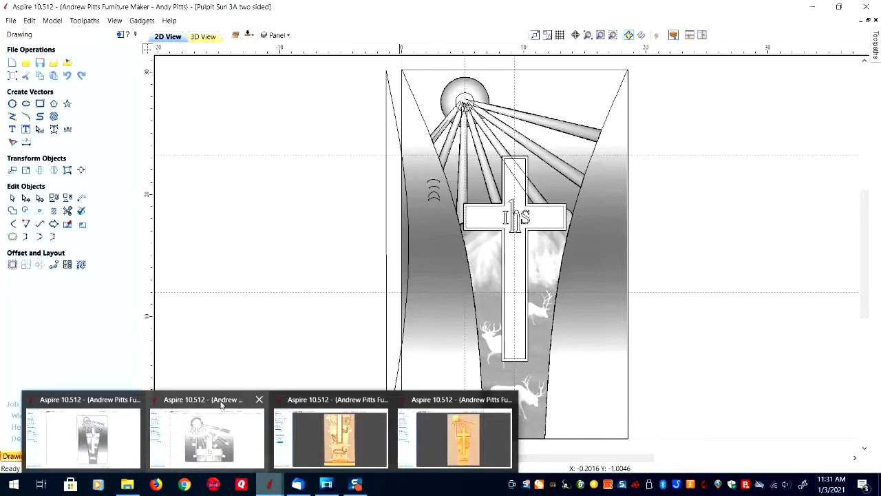
click(206, 434)
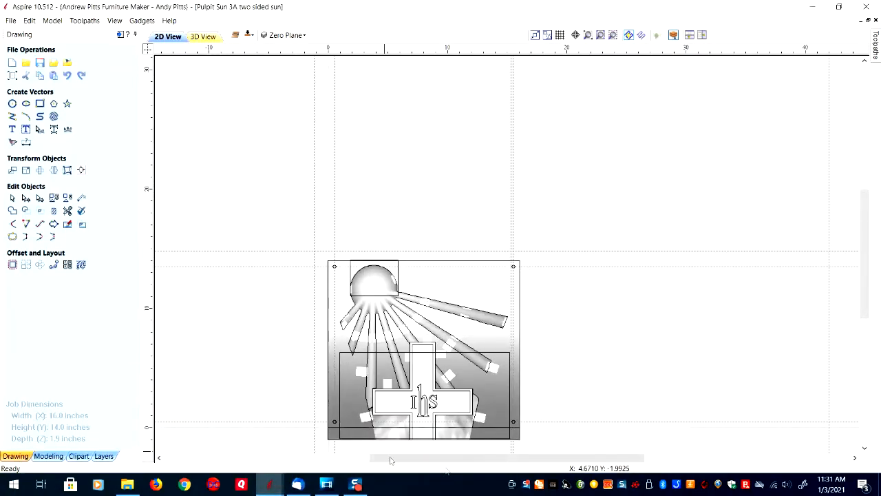
scroll(425, 447, up, 3)
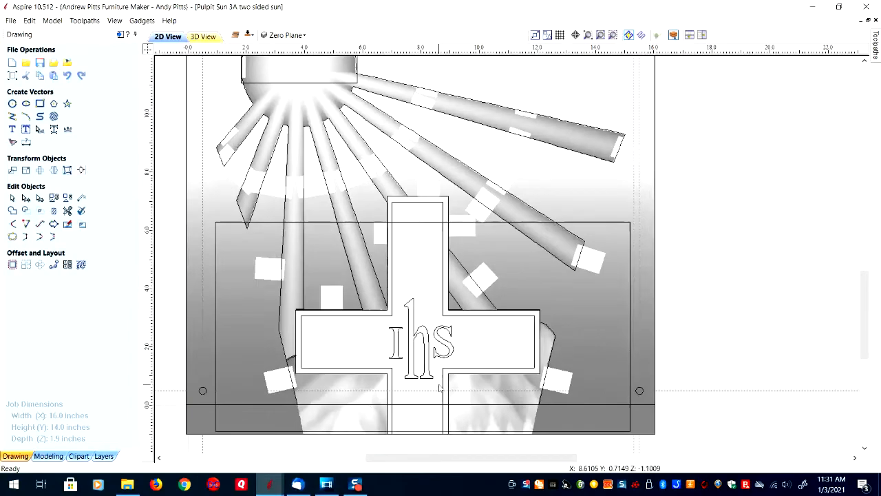
scroll(438, 388, down, 2)
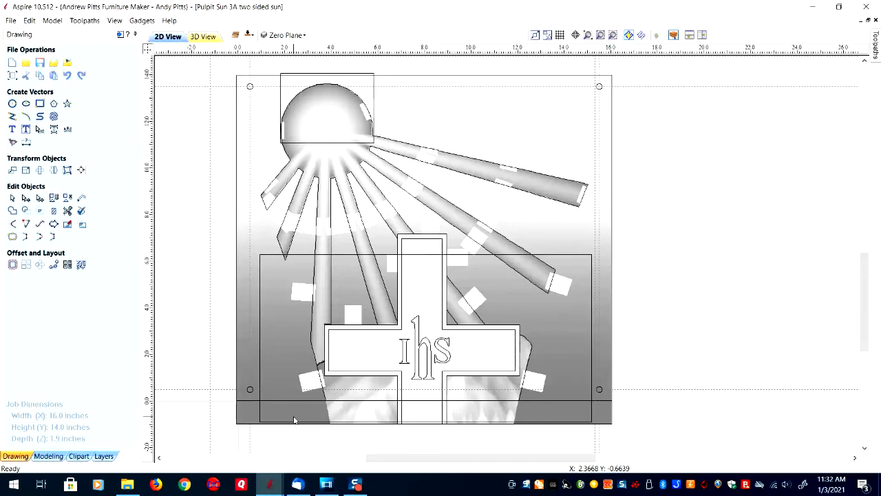
Examine the sun section's 3D model, including its holding tabs and tilt, from the side and front.
click(205, 37)
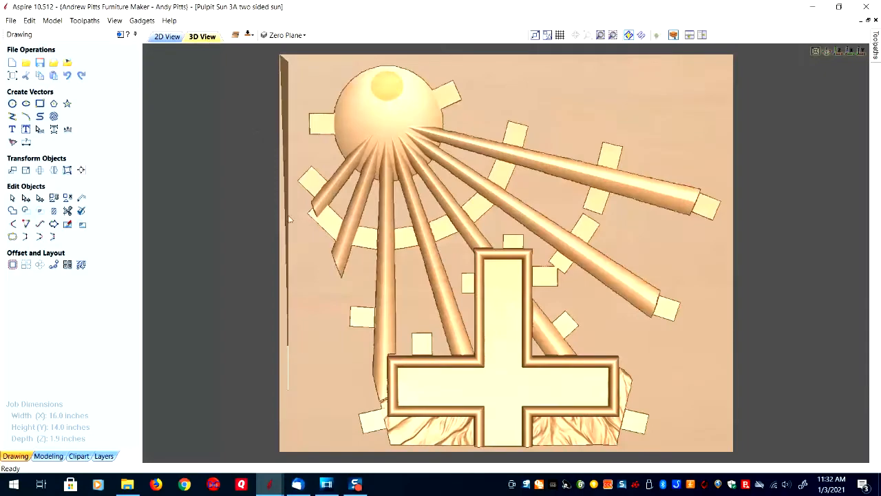
drag(289, 265, 687, 268)
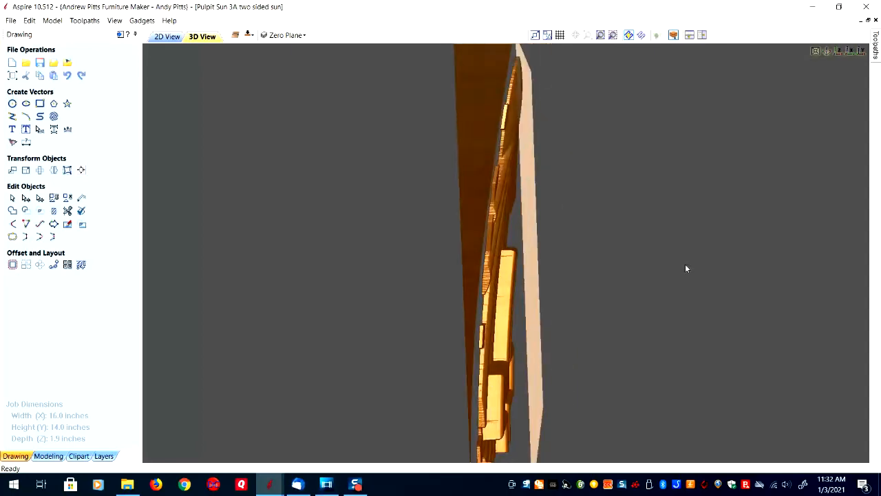
drag(522, 254, 834, 114)
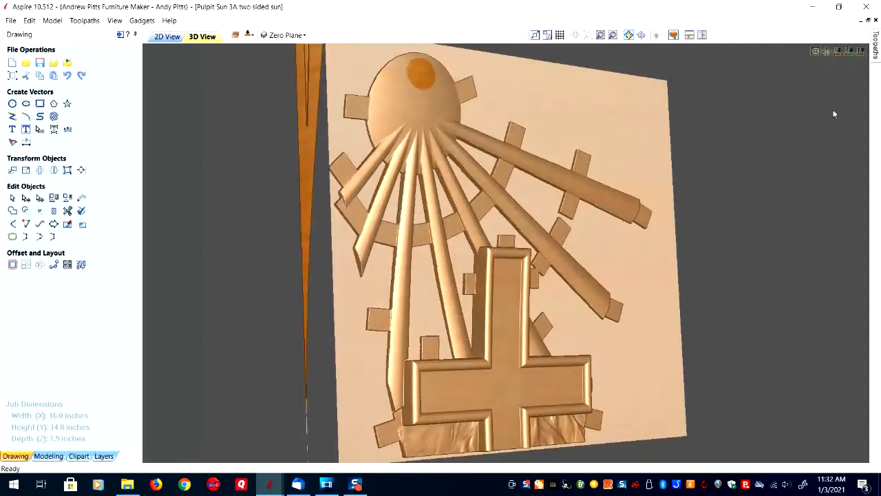
click(815, 51)
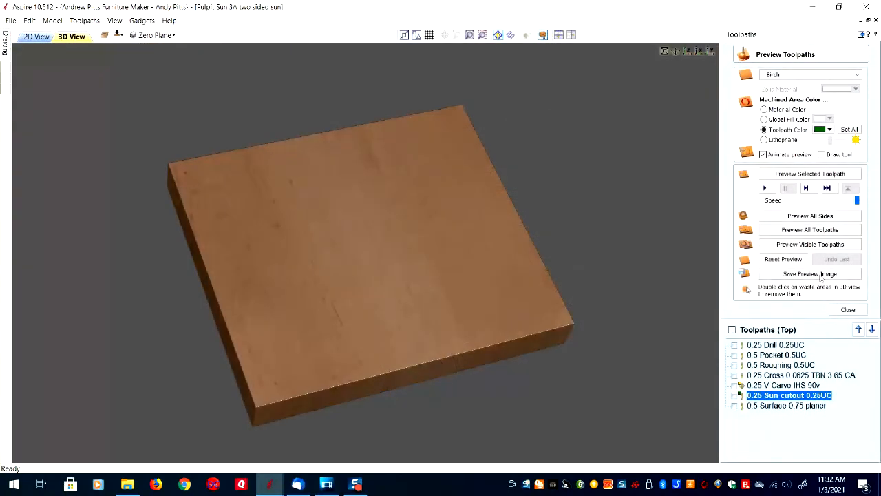
Simulate the sun section's toolpaths for all sides in birch and inspect the carved block from above and at an angle.
click(820, 217)
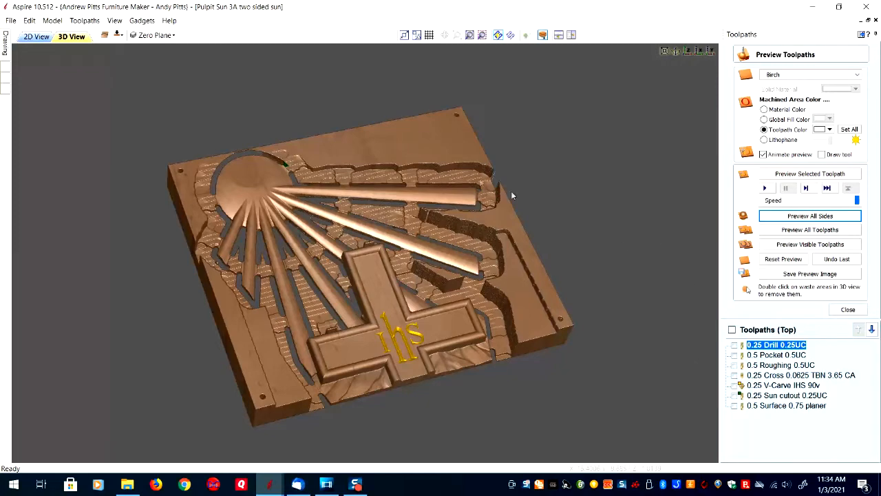
drag(459, 145, 470, 265)
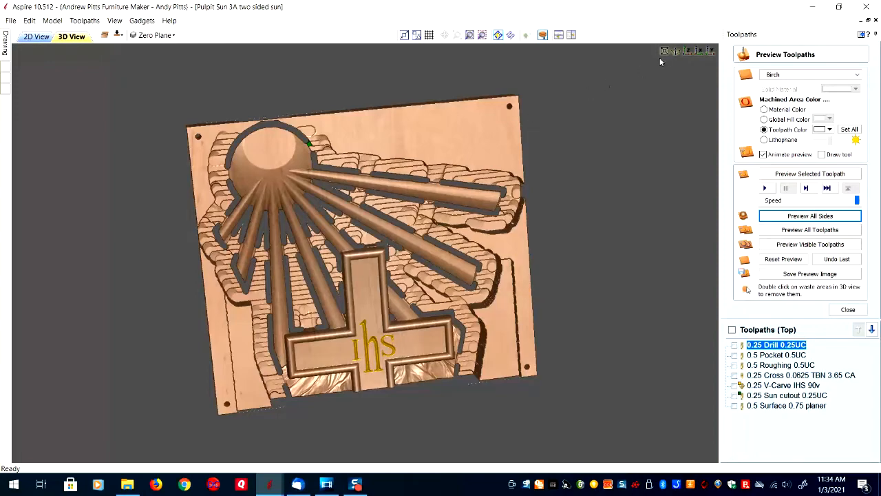
click(677, 53)
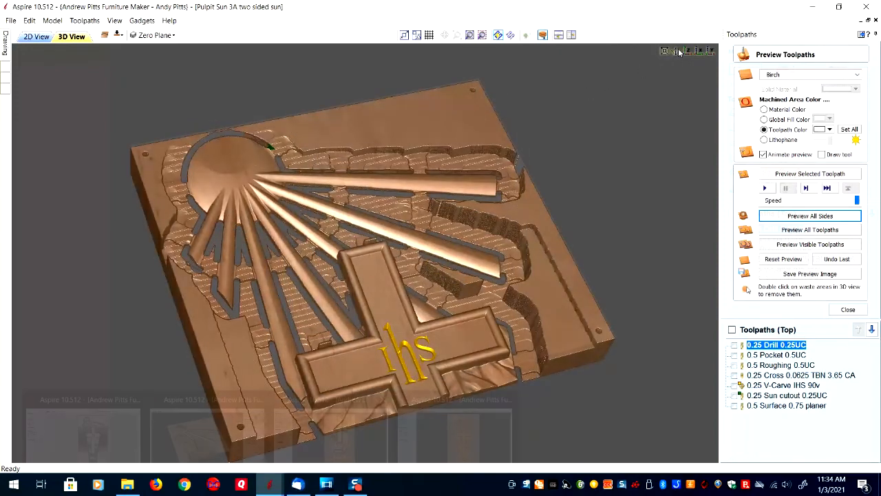
Switch to the open file Pulpit Sun 3A two sided Cross and below and examine its 3D model from the side.
mouse_move(270, 484)
click(336, 440)
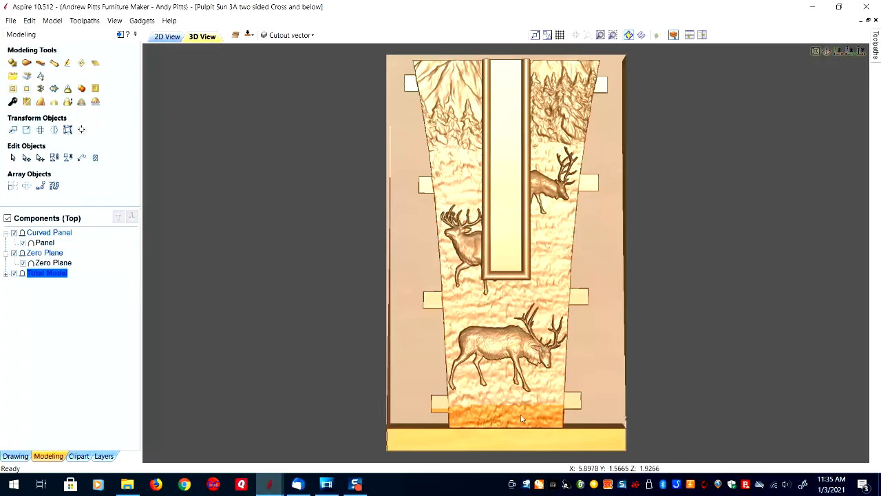
drag(357, 372, 613, 350)
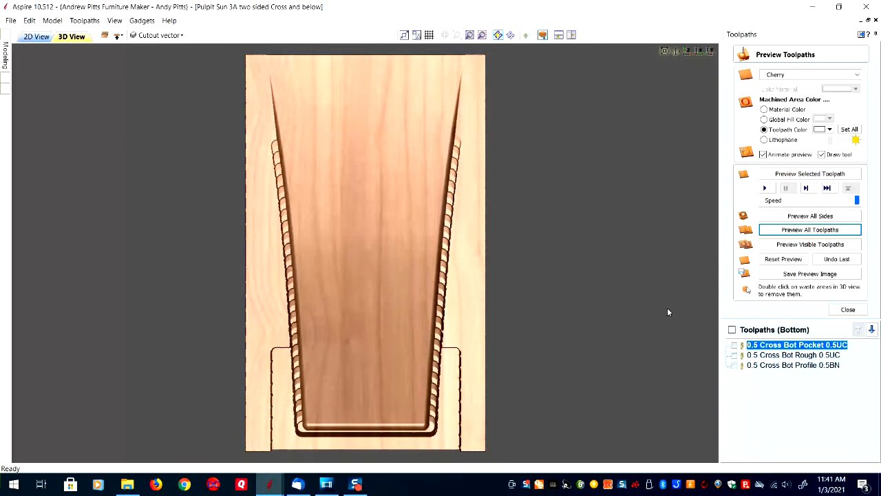
Simulate the top-side toolpaths of the lower cross section in cherry and inspect the carved block from the side.
click(118, 36)
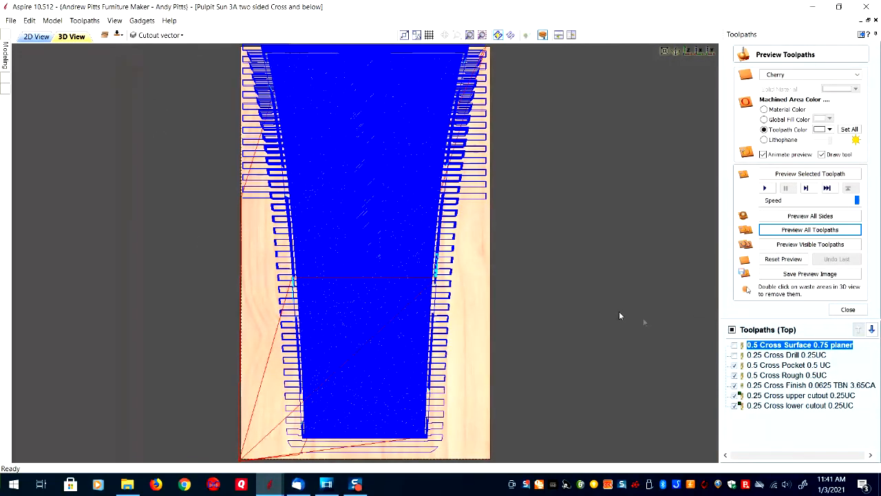
click(800, 244)
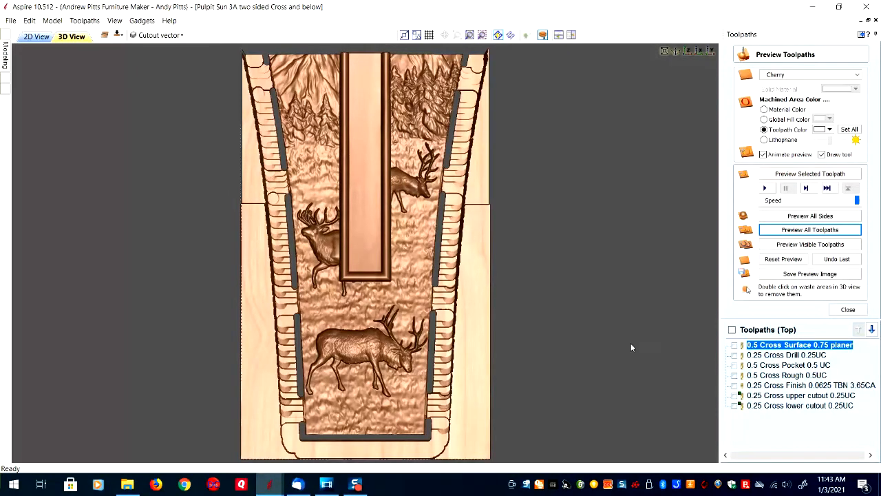
drag(256, 306, 440, 239)
drag(353, 221, 441, 211)
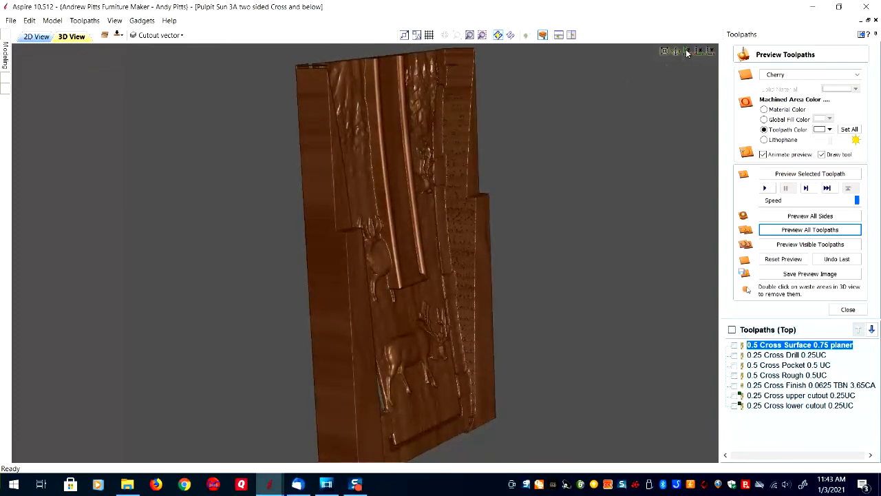
click(677, 53)
click(688, 53)
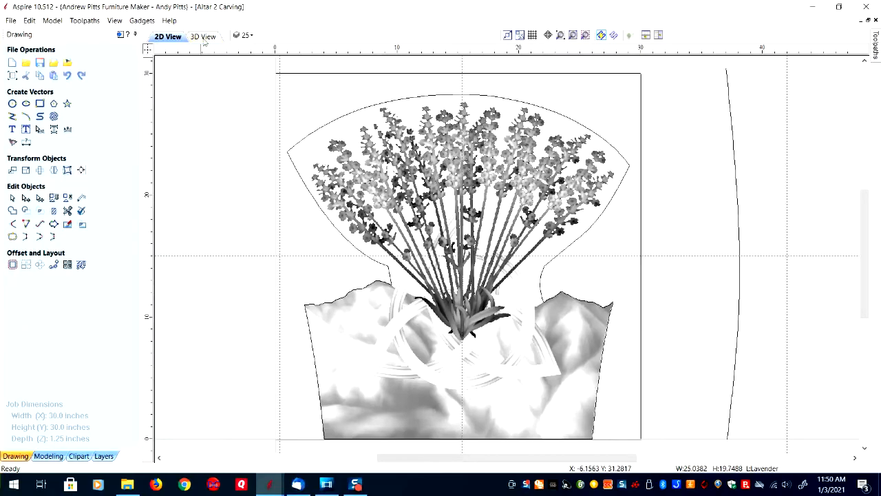
Examine the Altar 2 Carving model in 3D and switch to the open file Altar 2 Total.
click(204, 36)
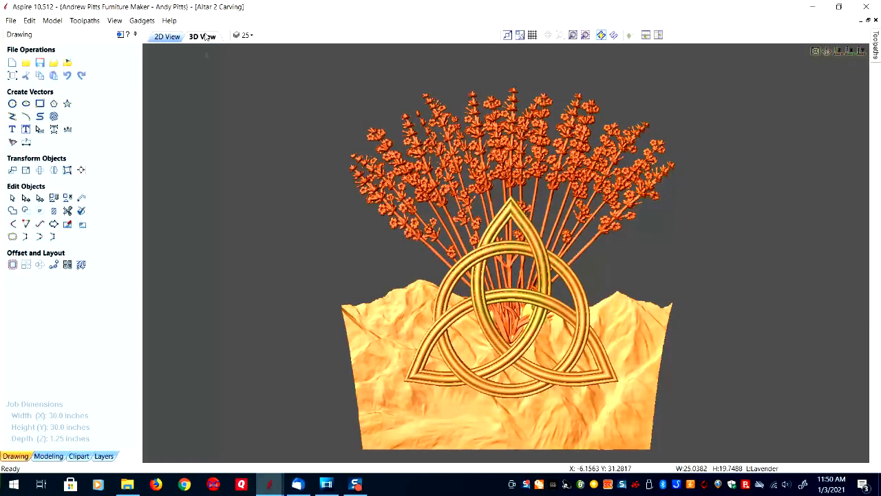
drag(374, 333, 370, 308)
mouse_move(270, 487)
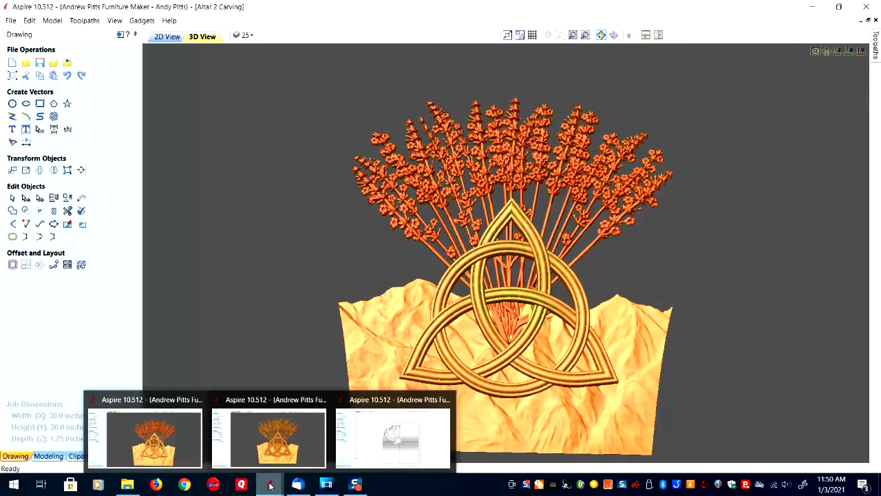
click(292, 402)
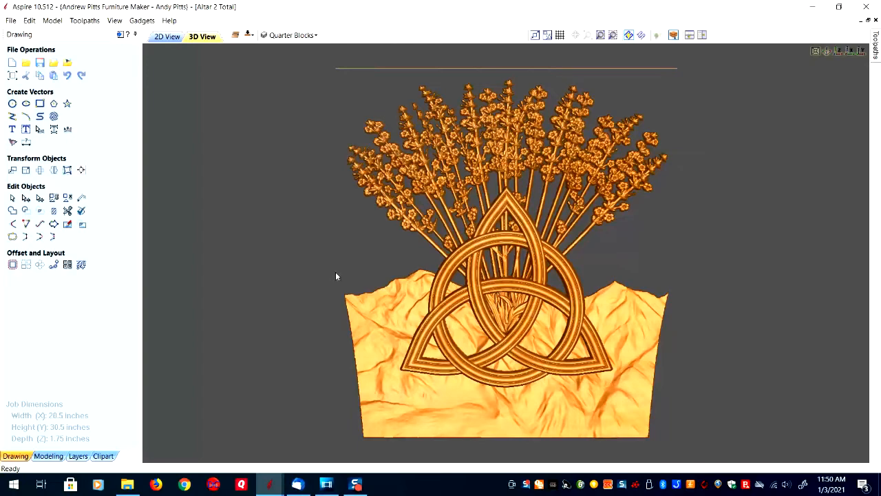
Examine the whole altar model at an angle and from above in 3D, and its complete layout with the quarter-block lines in 2D.
drag(327, 281, 387, 319)
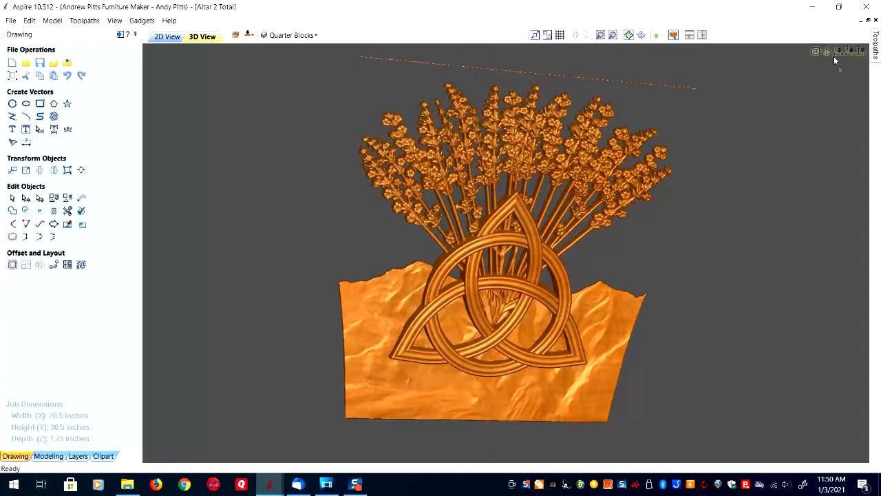
click(839, 51)
click(817, 52)
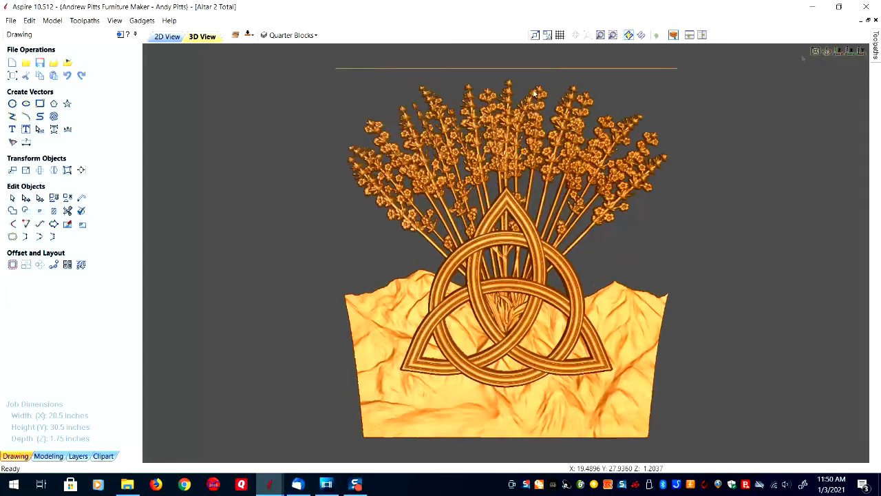
click(167, 37)
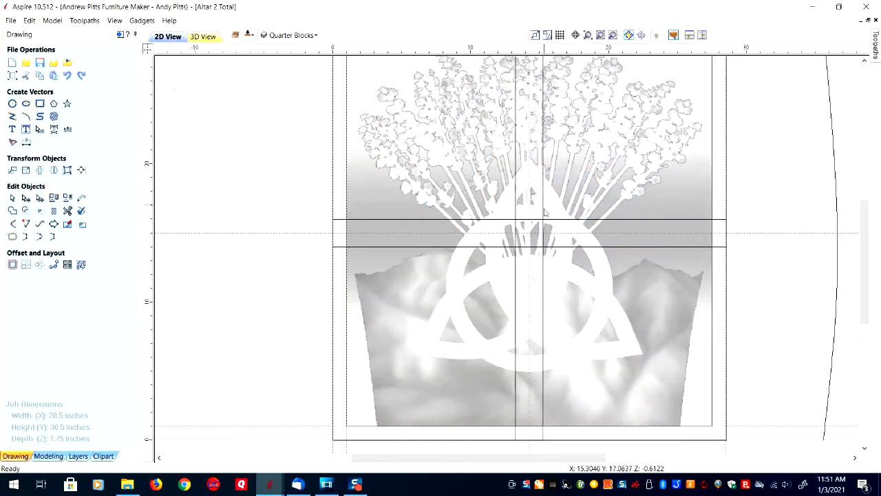
scroll(544, 212, down, 2)
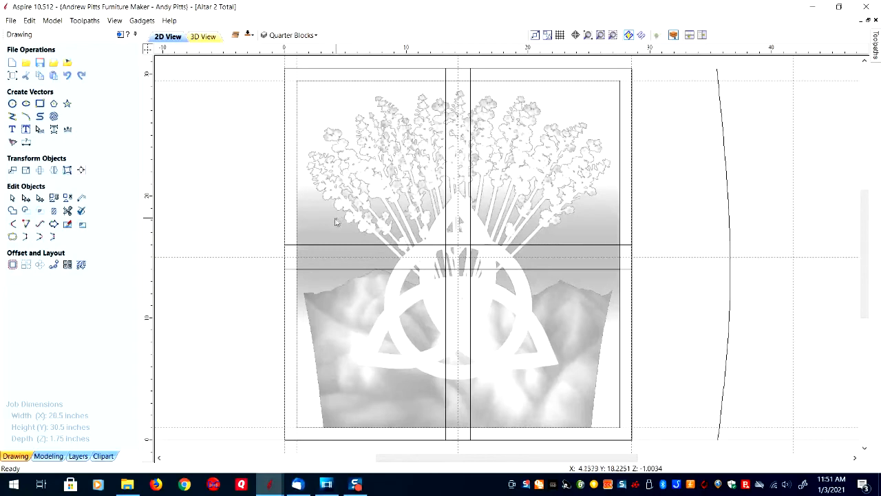
Return to the 3D model of the whole altar and inspect its relief depth from both sides.
click(204, 37)
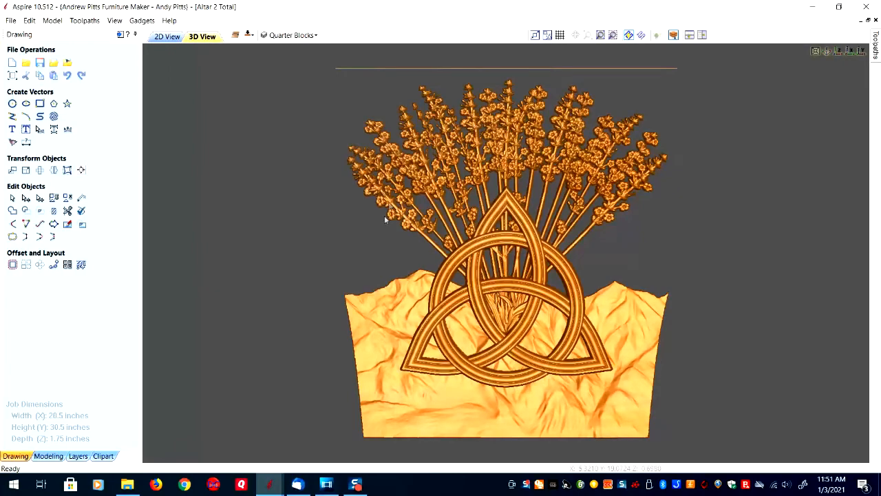
drag(390, 262, 615, 246)
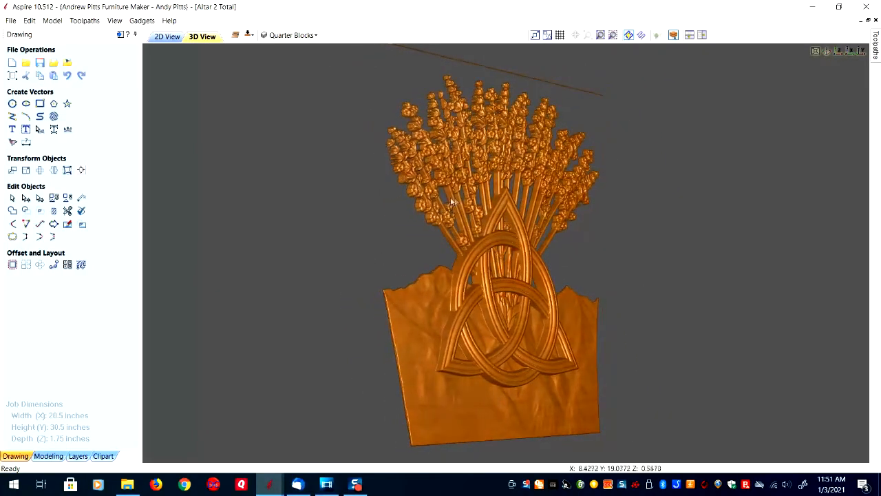
drag(460, 222, 222, 220)
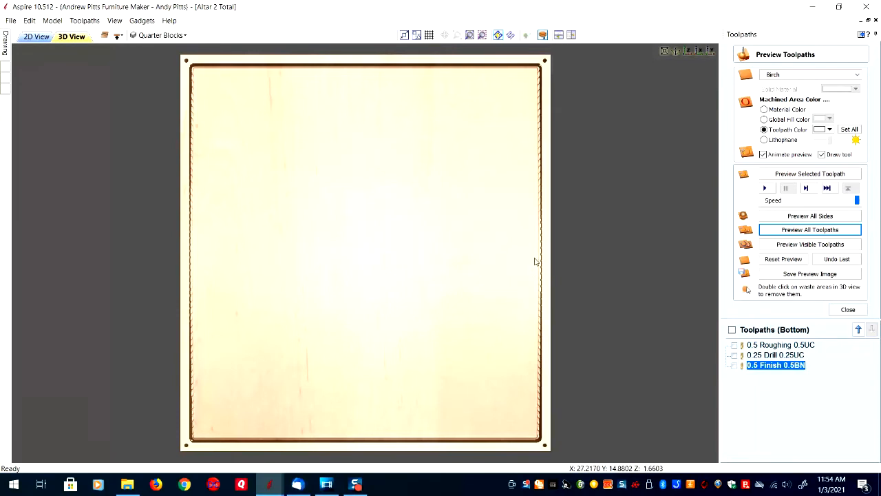
Inspect the bottom-side machining simulation of the altar block at a slight angle and restore the view from above.
drag(561, 266, 504, 273)
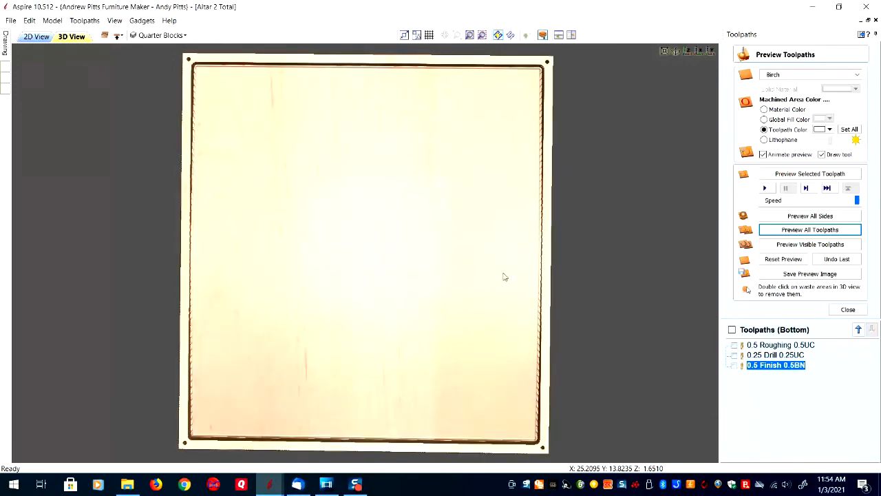
click(688, 52)
click(665, 53)
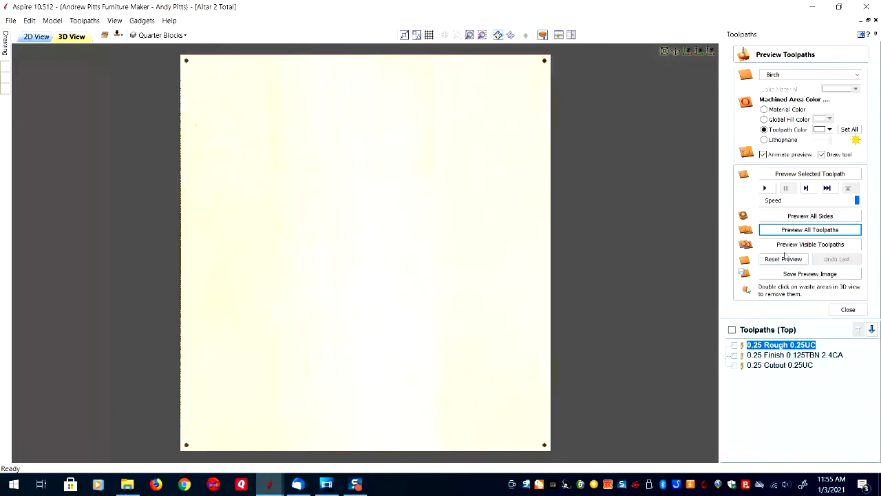
Simulate all top-side toolpaths of the whole altar in birch and inspect the carved block from the front and back.
click(812, 230)
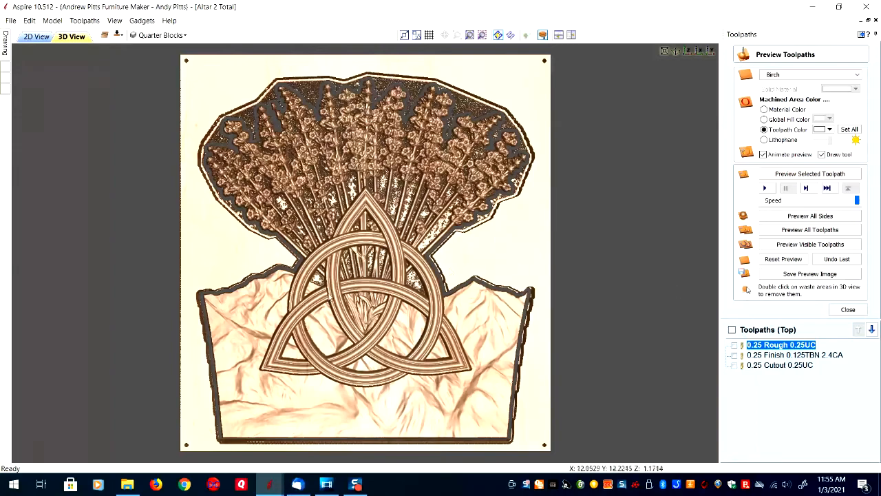
drag(218, 275, 428, 212)
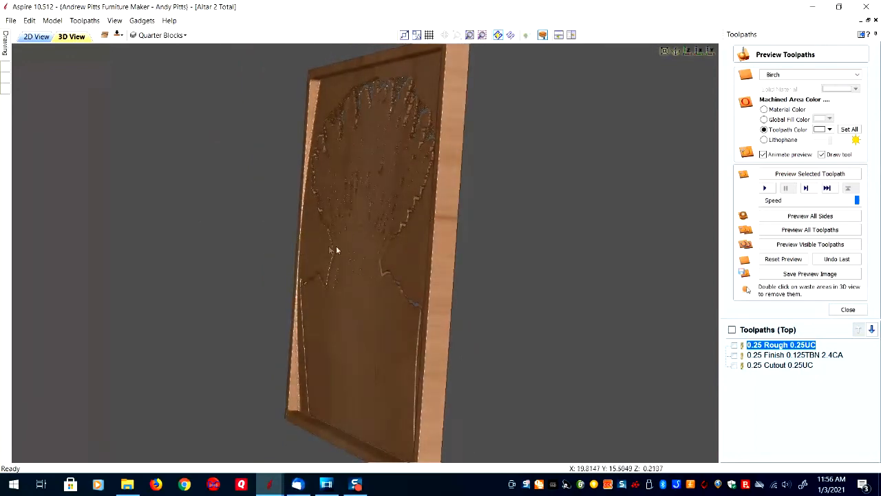
drag(441, 259, 222, 257)
Switch to the open file Altar 2 Upper Left and show its lavender section with tabs in 3D.
mouse_move(270, 484)
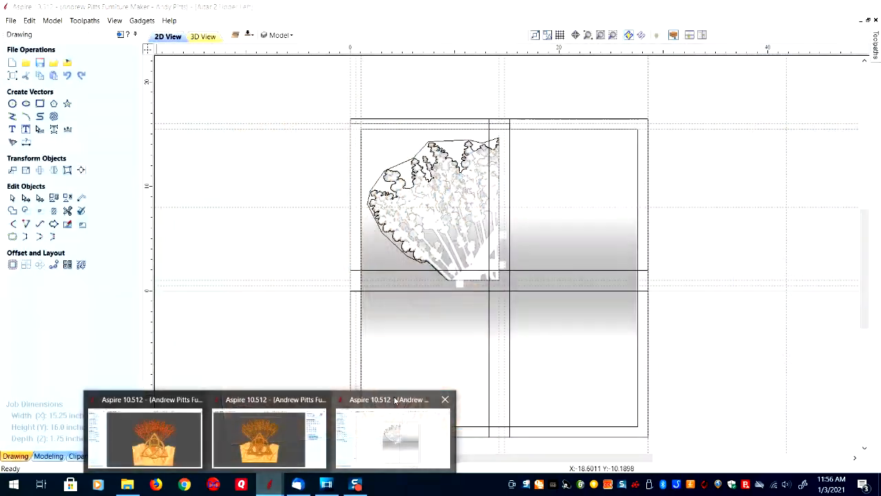
click(396, 401)
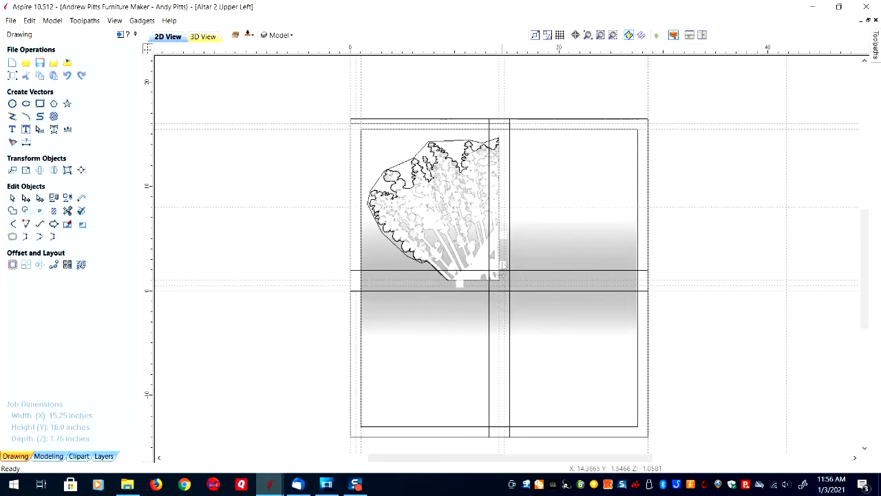
click(203, 36)
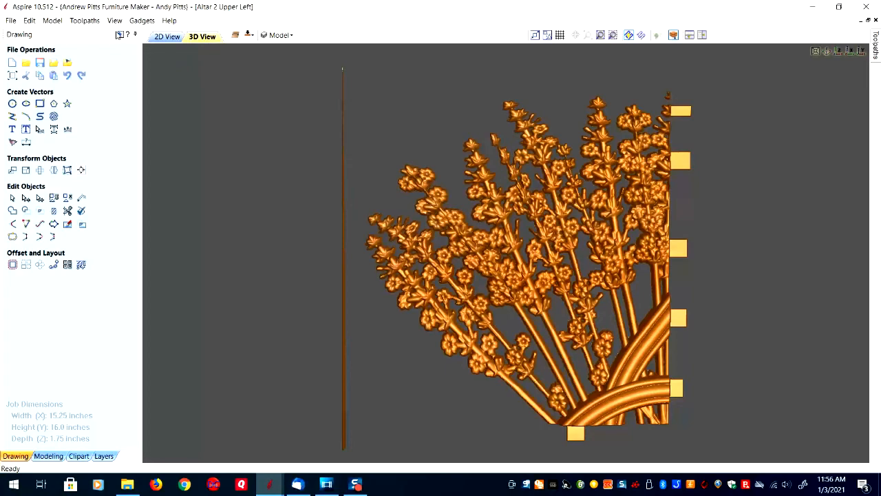
Simulate the top-side toolpaths of the upper-left altar section in birch, starting with 0.5 Top Rough 0.5UC.
click(120, 34)
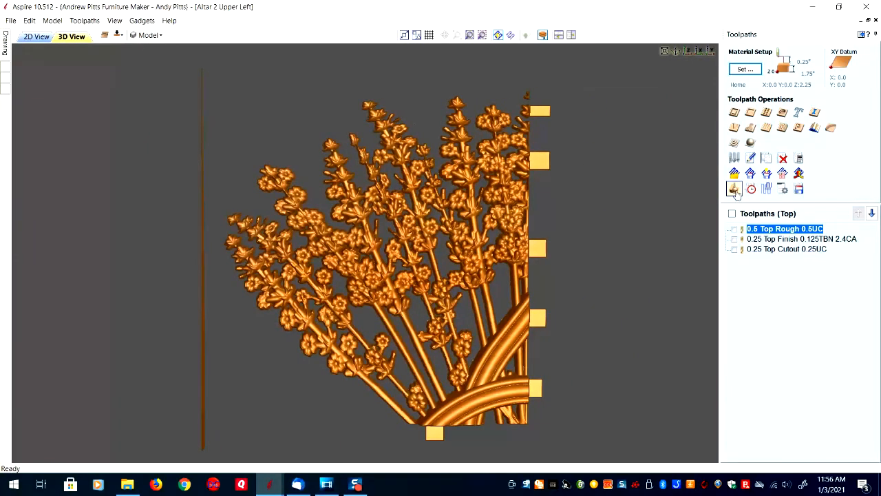
click(735, 190)
click(808, 244)
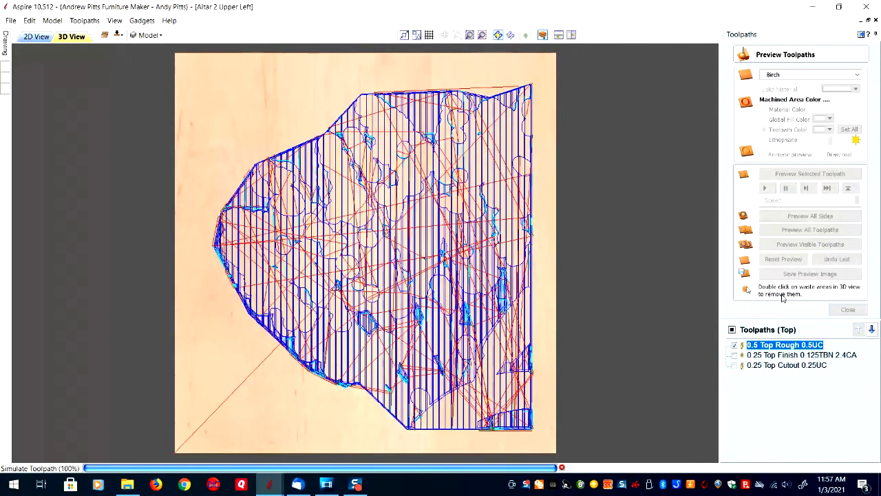